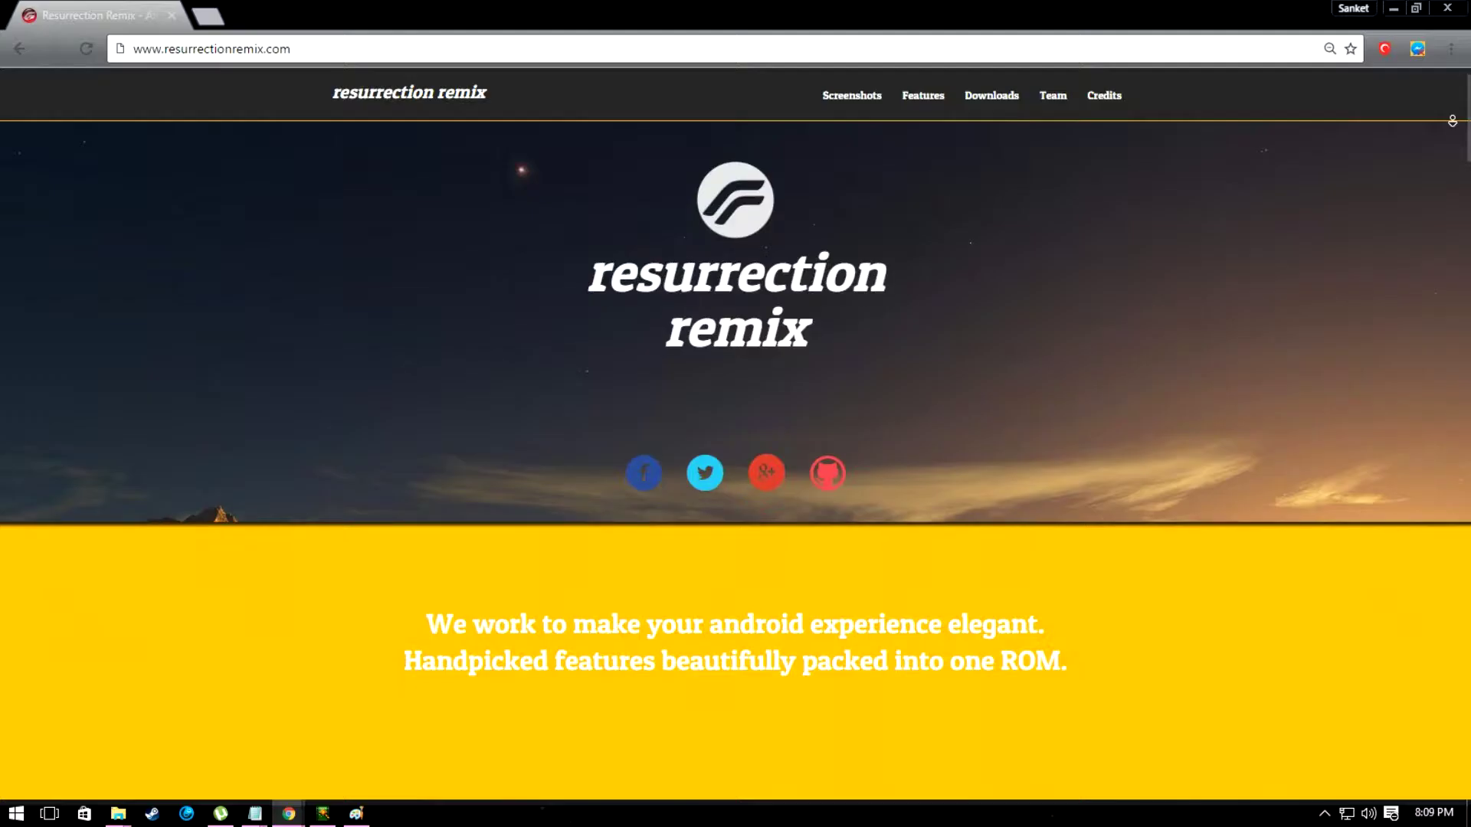
# Scroll down resurrectionremix.com to the Screenshots section
pyautogui.scroll(-2, 1452, 120)
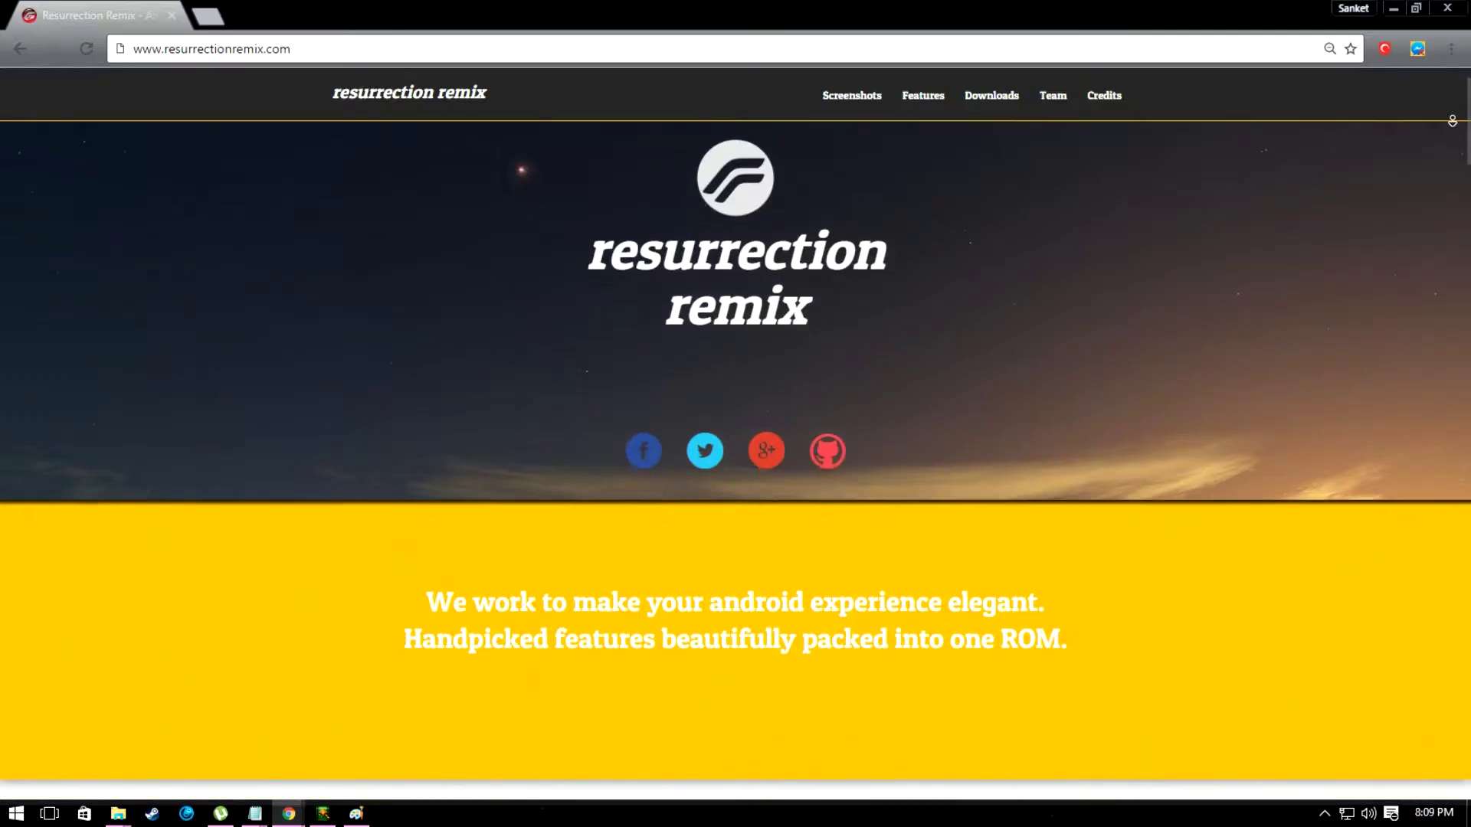
pyautogui.scroll(-2, 1452, 121)
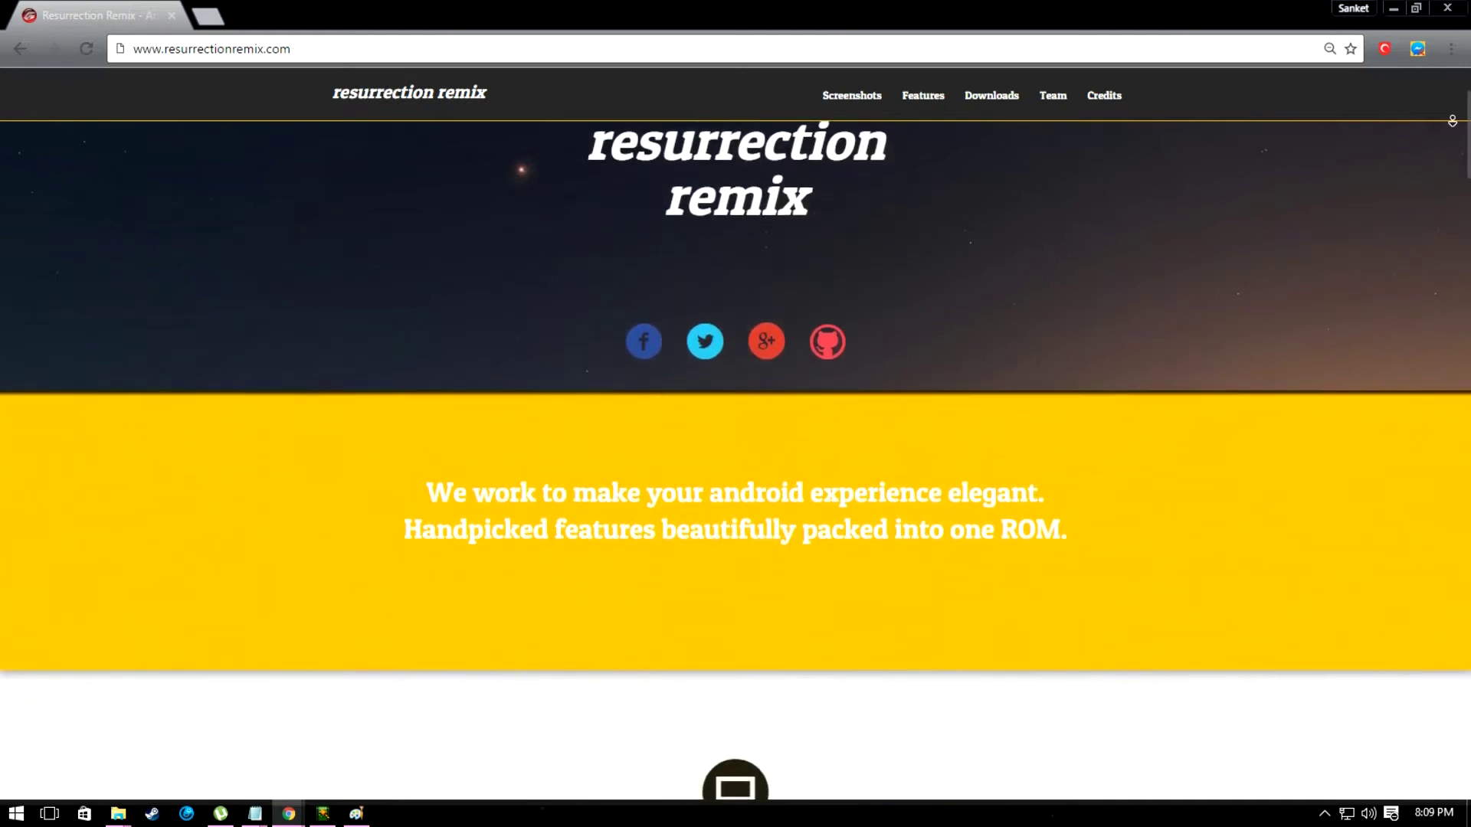
pyautogui.scroll(-2, 1452, 120)
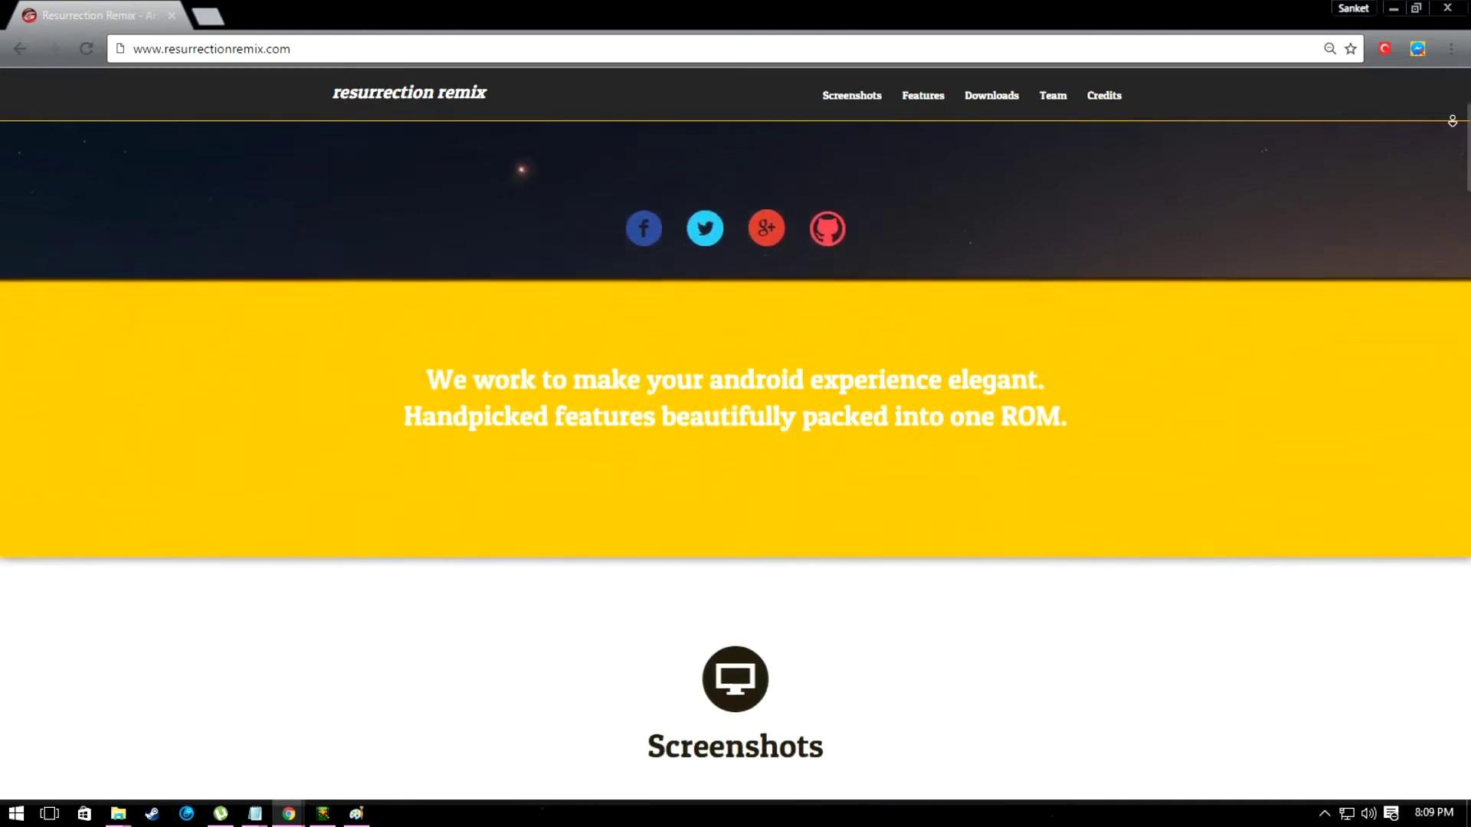
pyautogui.scroll(-2, 1452, 120)
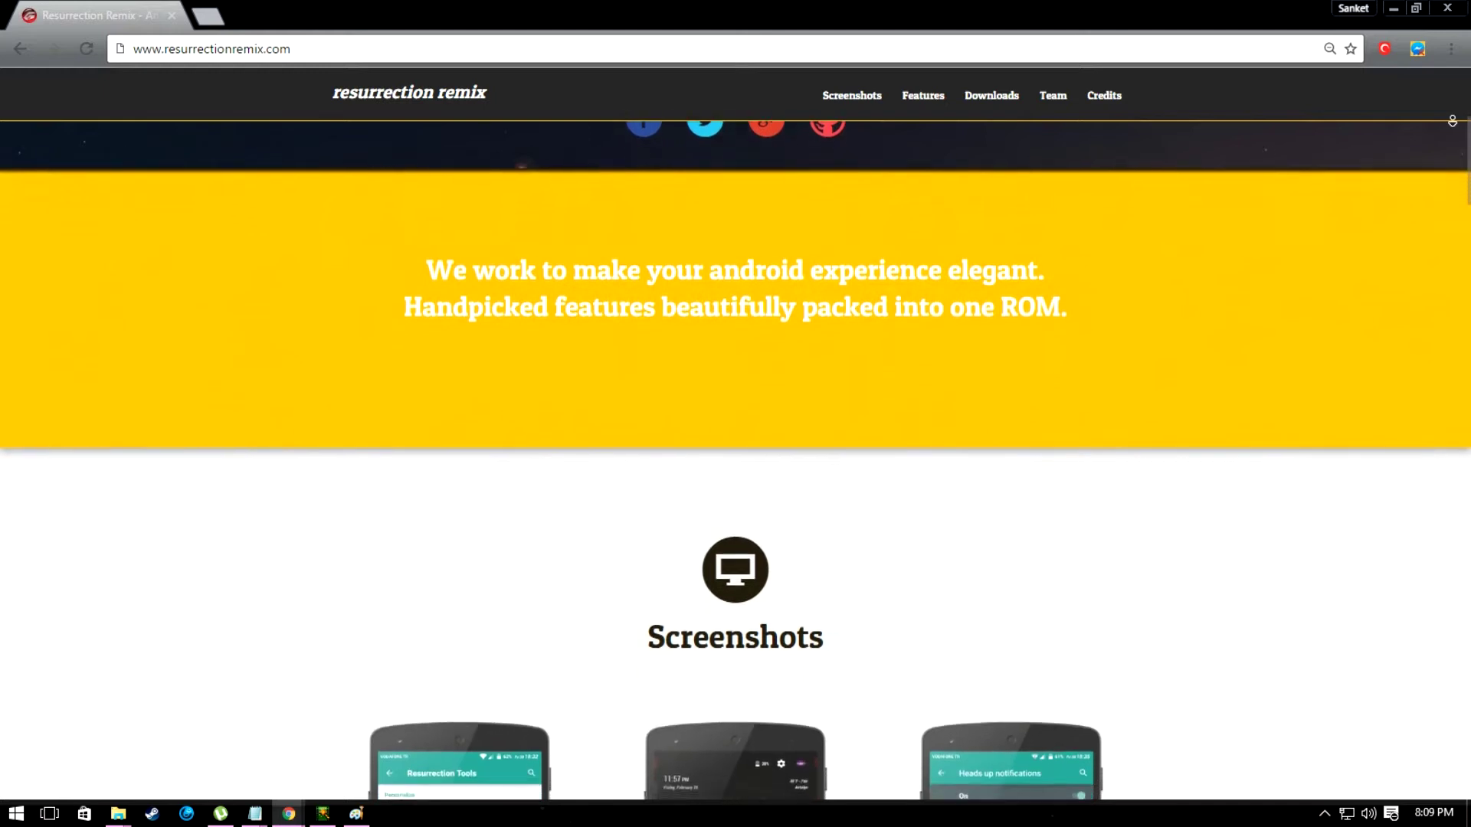
pyautogui.scroll(-2, 1452, 121)
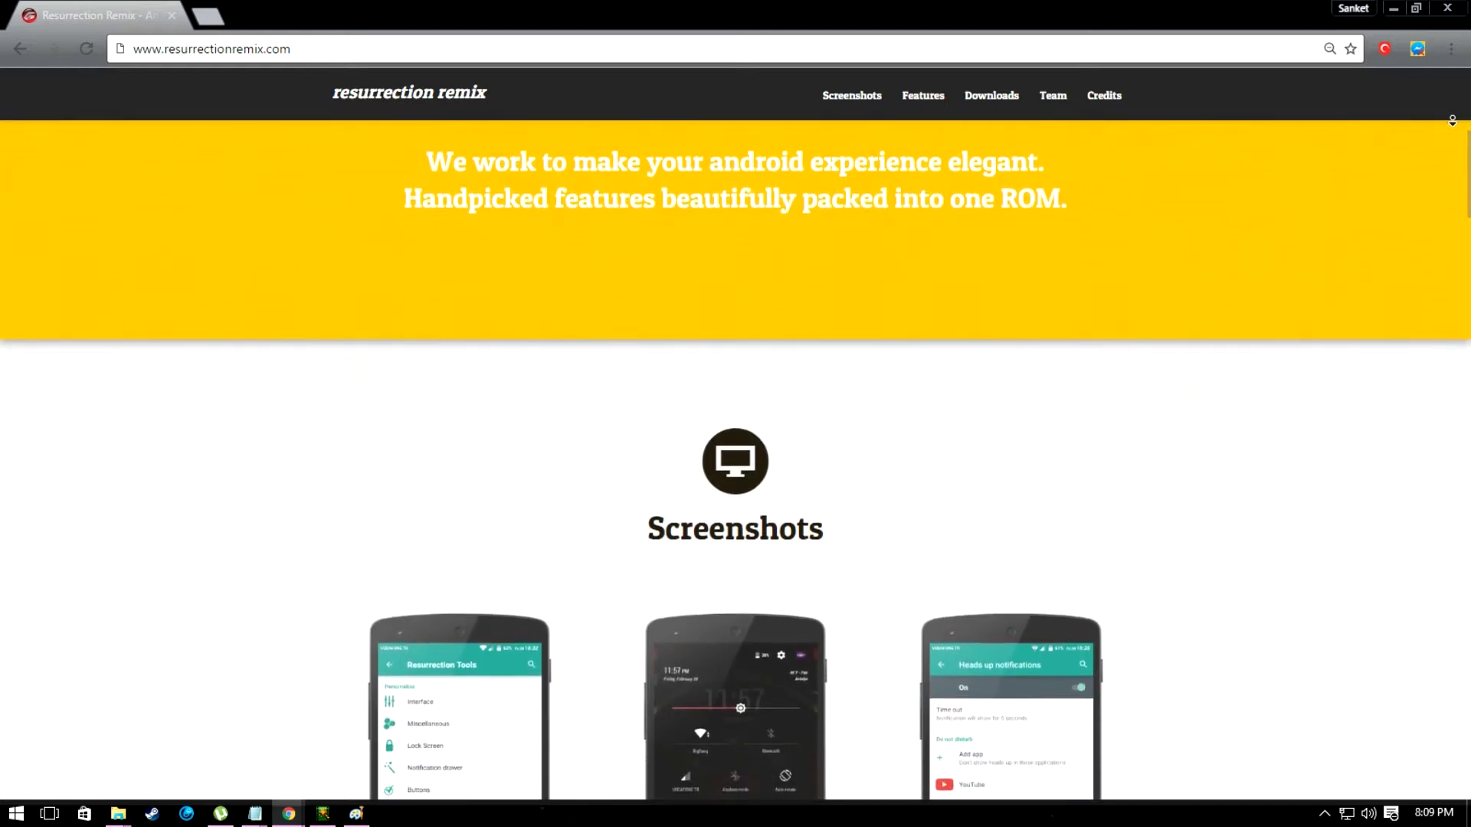
pyautogui.scroll(-2, 1452, 120)
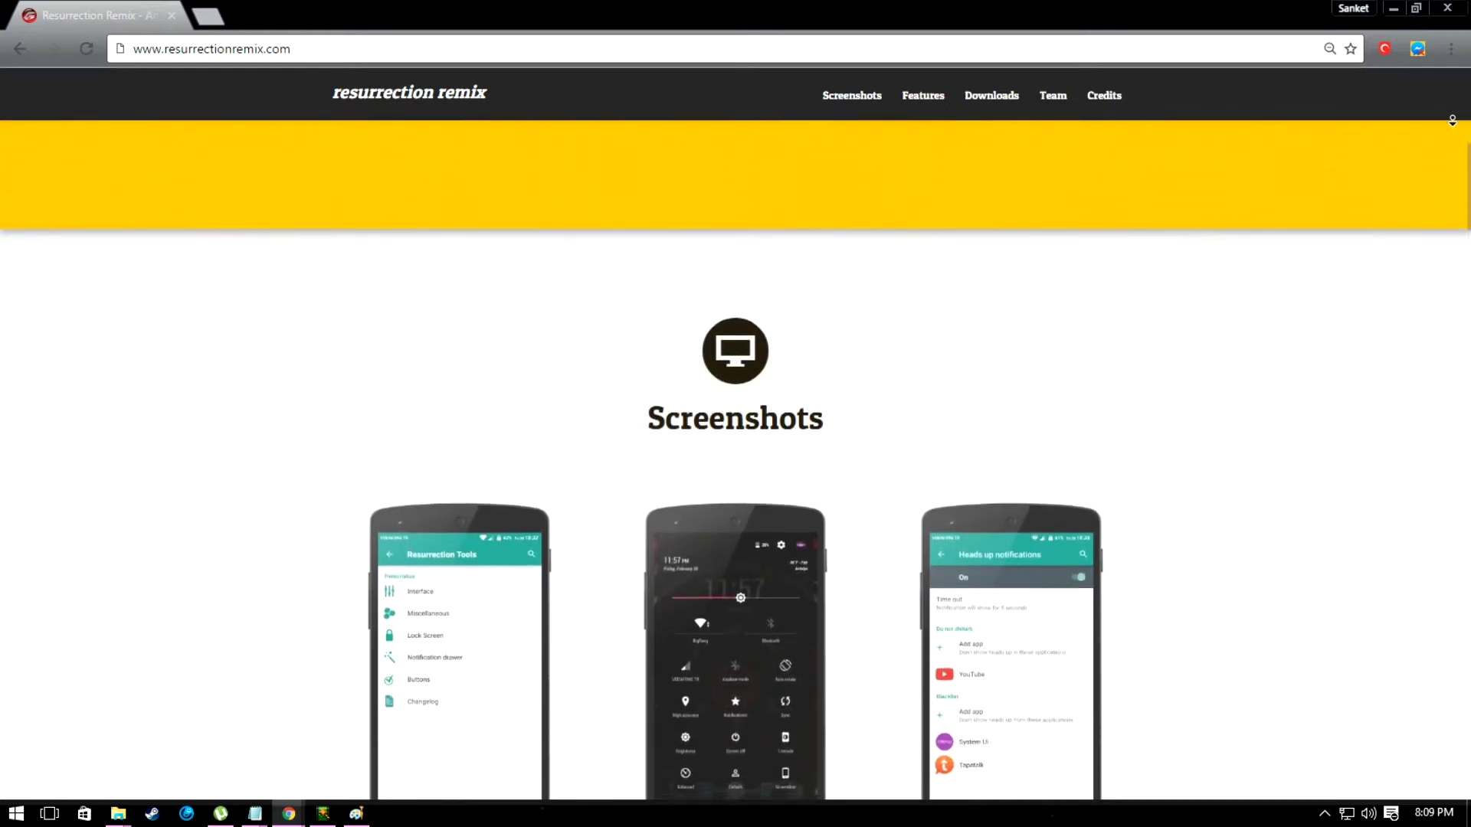
pyautogui.scroll(-2, 1452, 120)
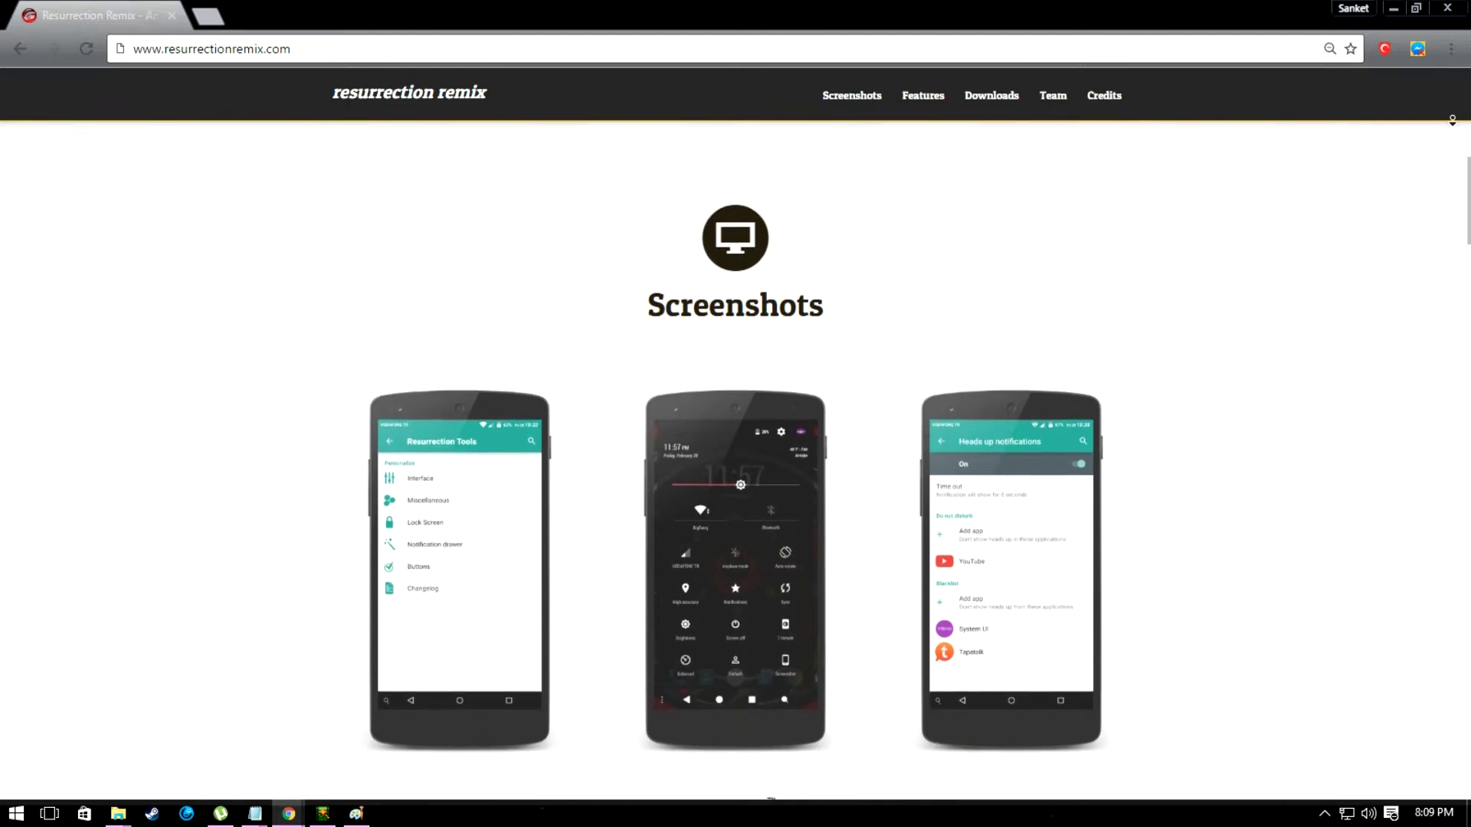
pyautogui.scroll(-2, 1452, 120)
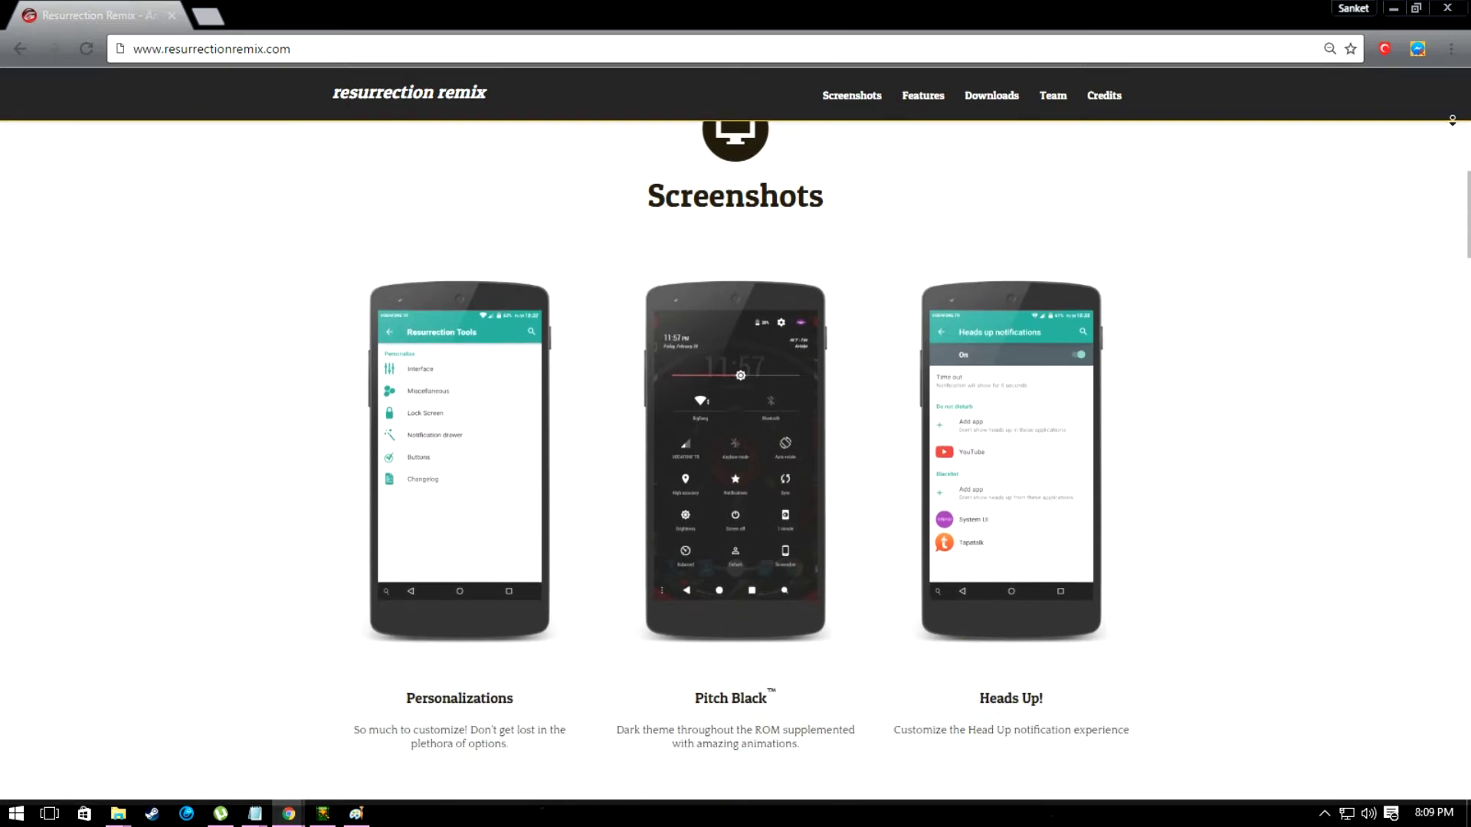
pyautogui.scroll(-2, 1452, 120)
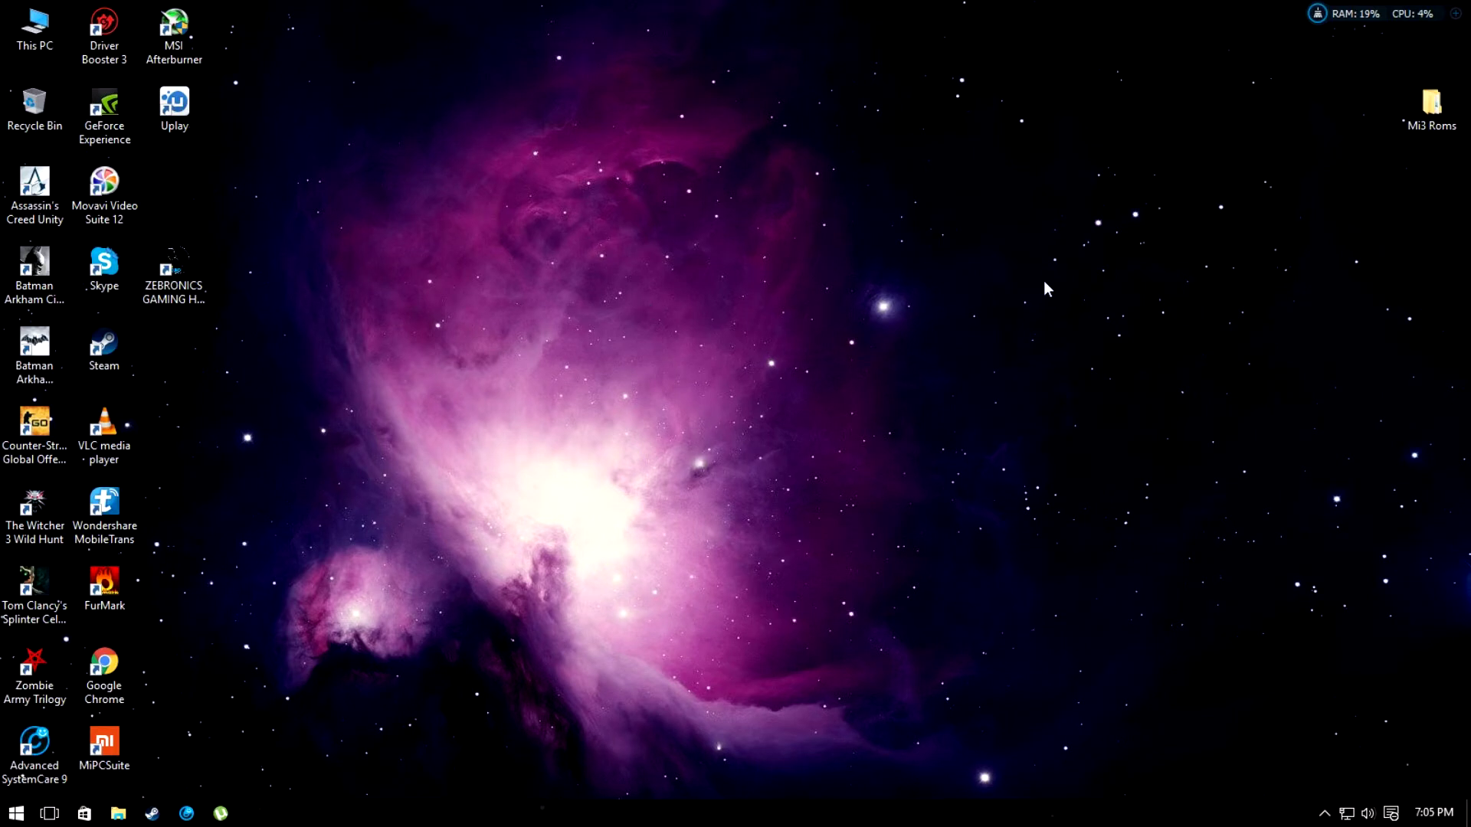
# Move the ROM, ZeurionX kernel and TWRP image files from Mi3 Roms into C:\adb
pyautogui.moveTo(1422, 105); pyautogui.dragTo(1186, 112)
pyautogui.doubleClick(1149, 111)
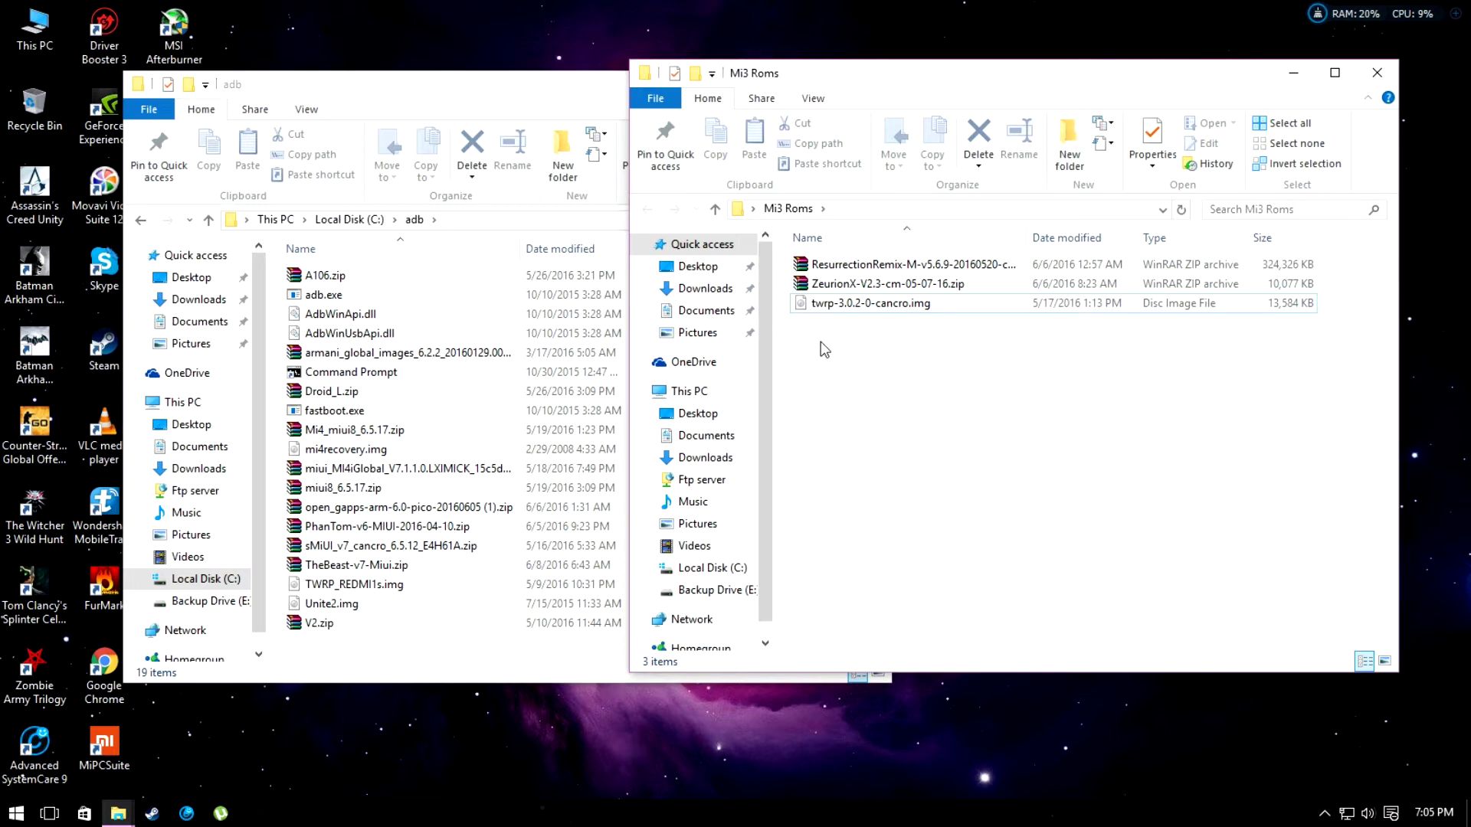
pyautogui.hotkey('ctrl', 'z')
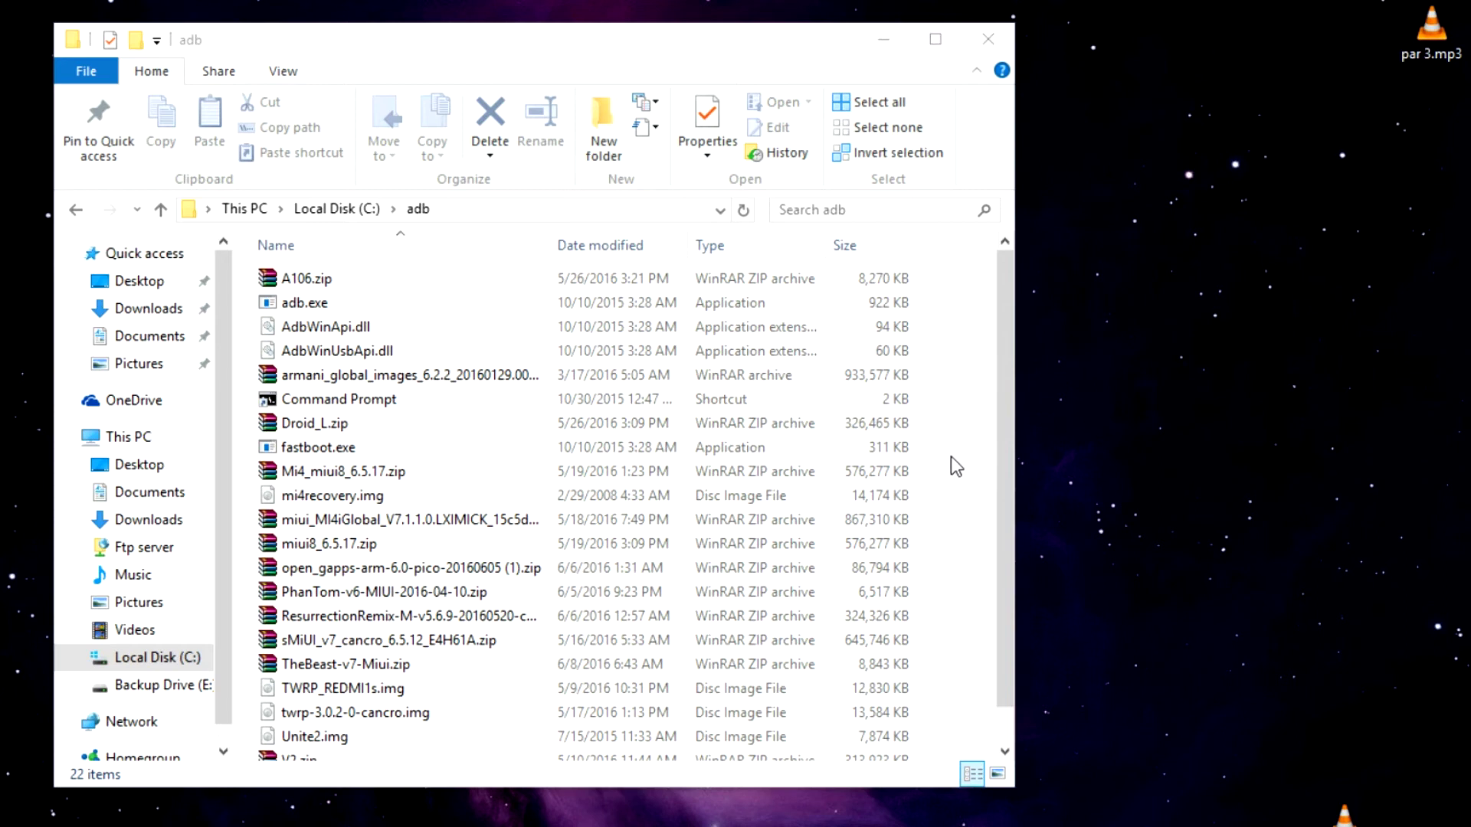
# Open a command window working in the C:\adb folder from its context menu
pyautogui.rightClick(951, 456)
pyautogui.moveTo(988, 728)
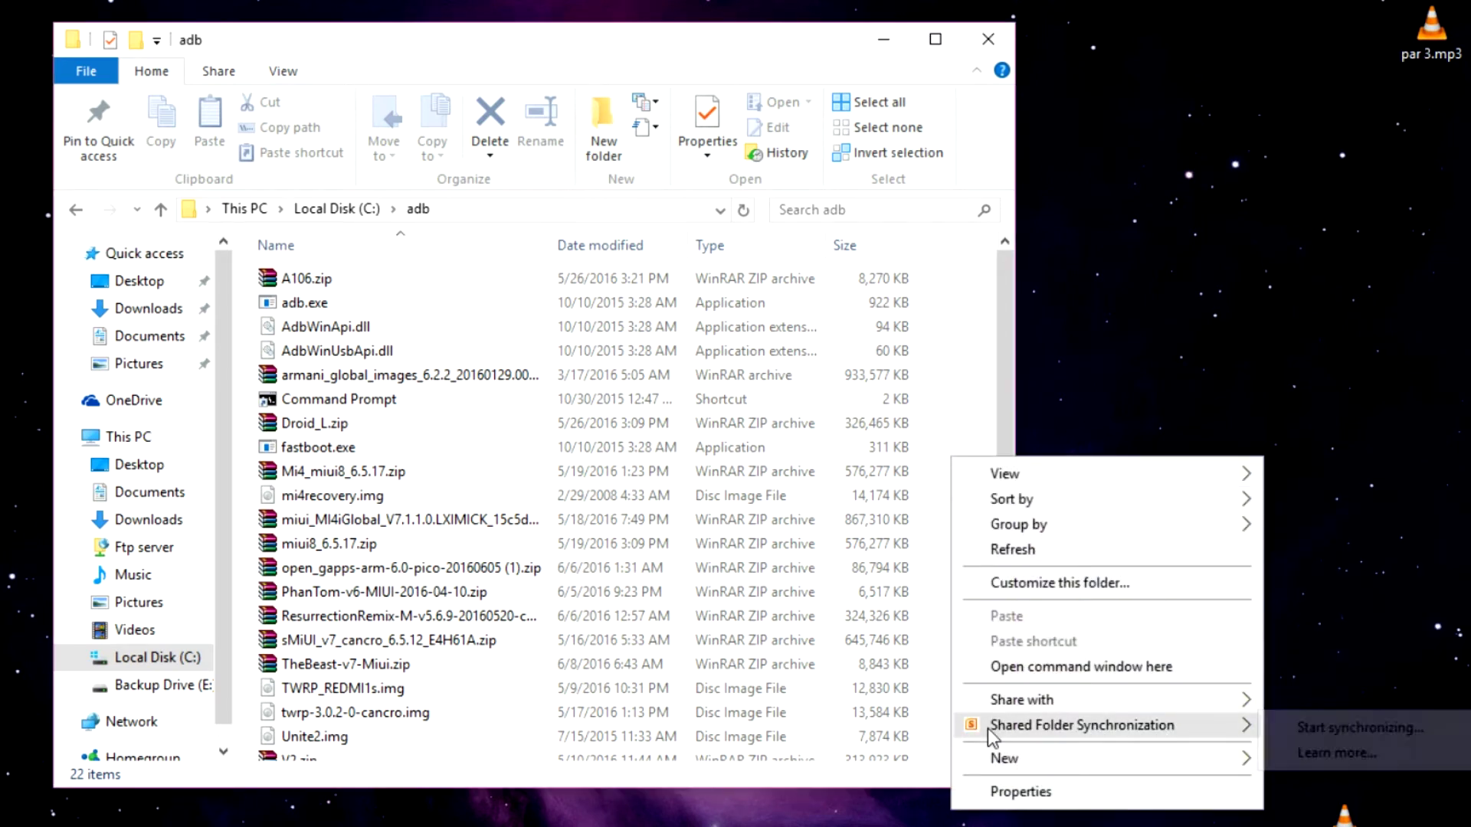
pyautogui.click(1061, 665)
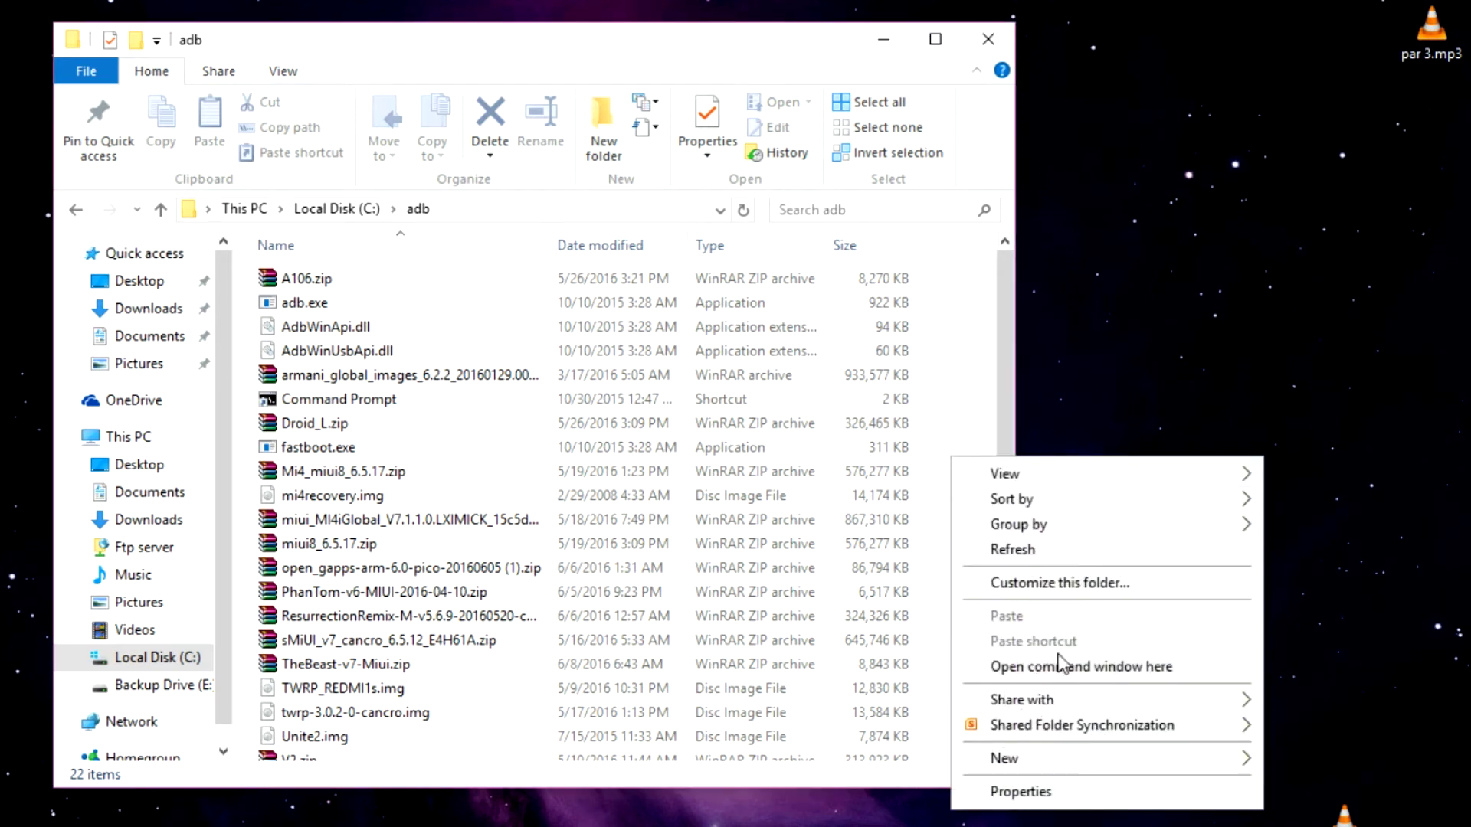
pyautogui.click(1035, 668)
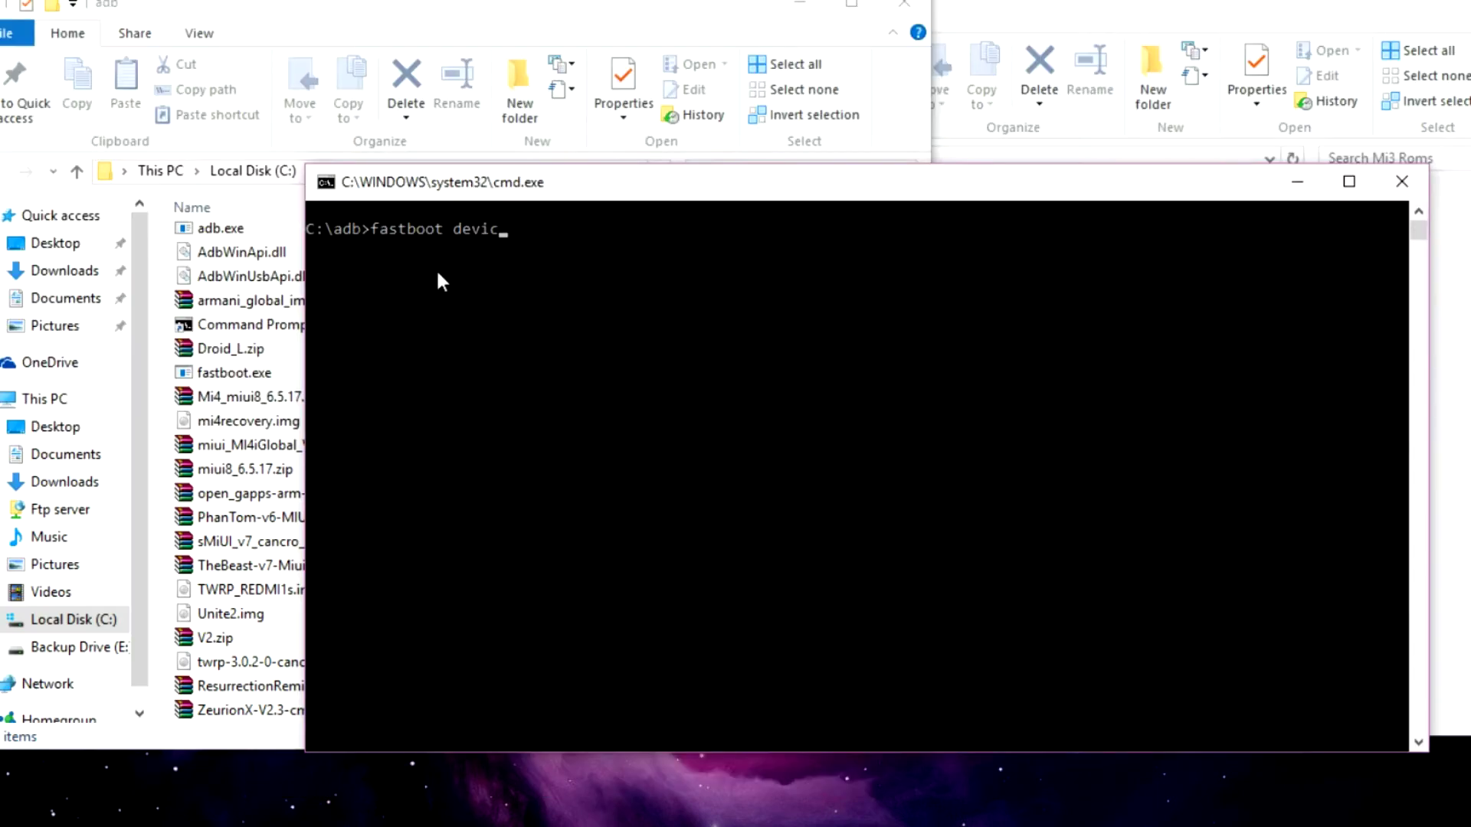
# Confirm the phone appears in fastboot devices, then flash twrp-3.0.2-0-cancro.img to recovery
pyautogui.write('es')
pyautogui.press('Return')
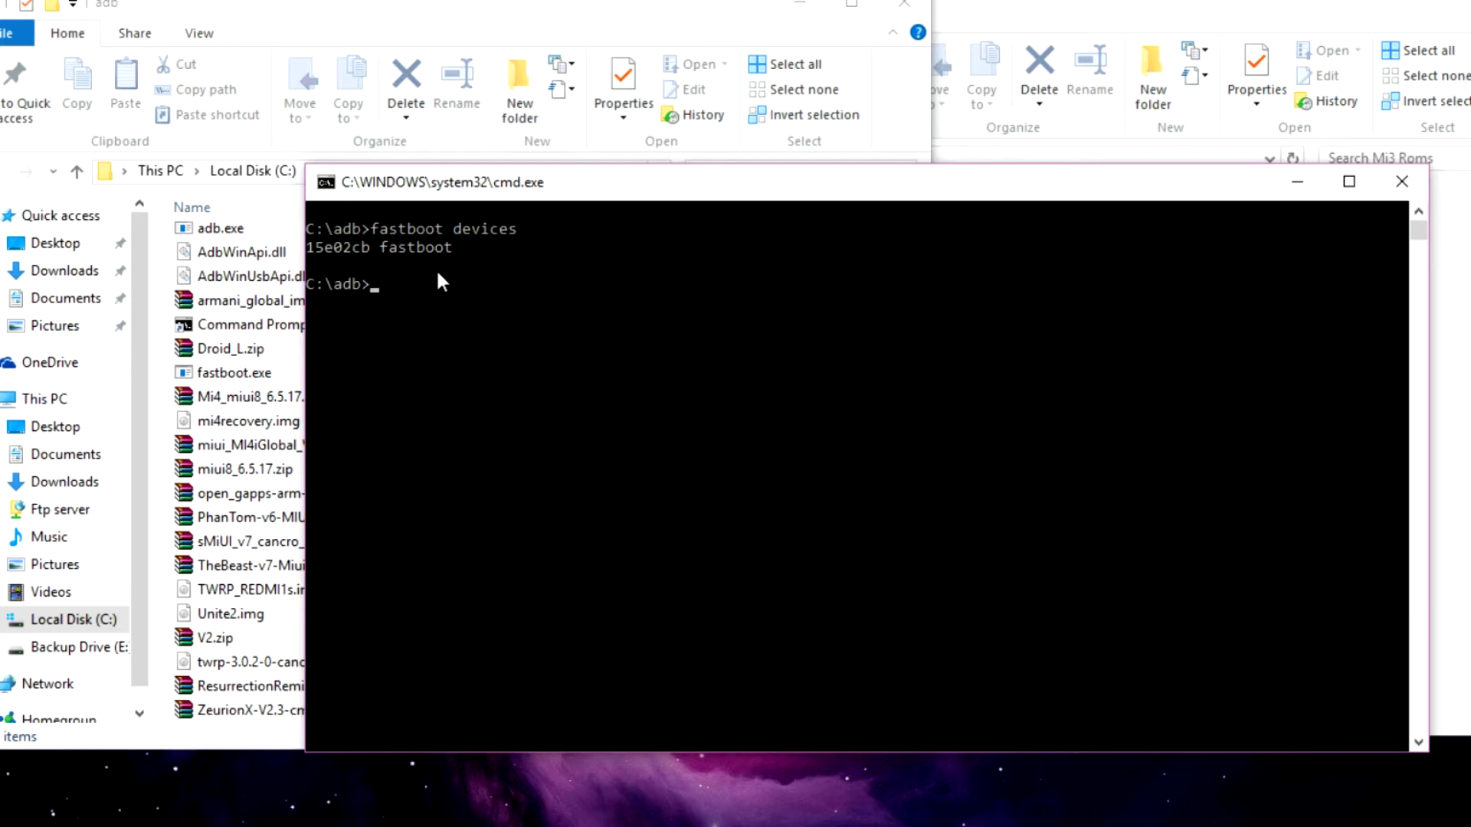
pyautogui.write('fa')
pyautogui.press('BackSpace')
pyautogui.write('h recove')
pyautogui.write('ry')
pyautogui.write(' T')
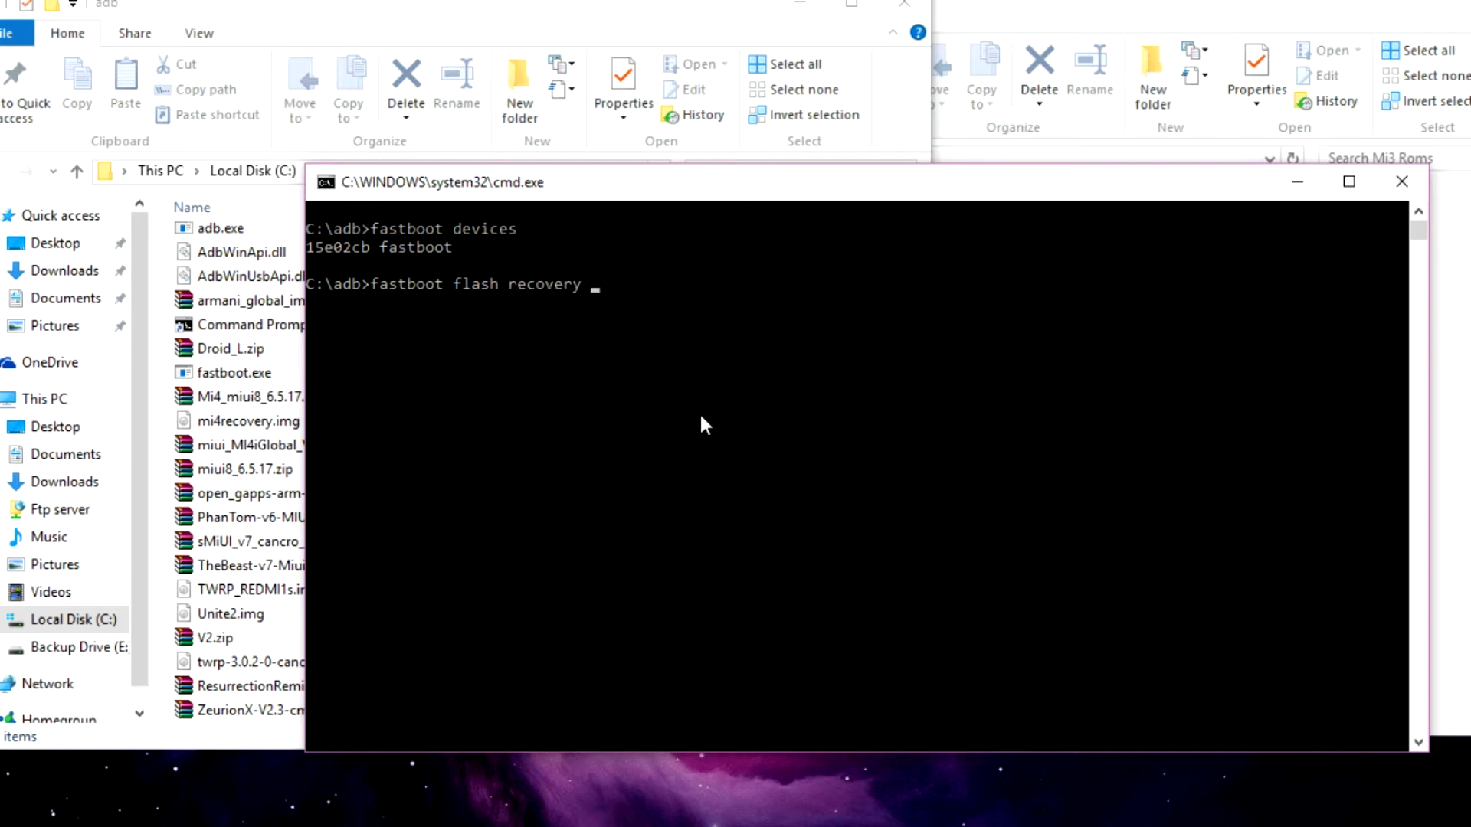
pyautogui.press('Tab')
pyautogui.press('Tab')
pyautogui.press('Tab')
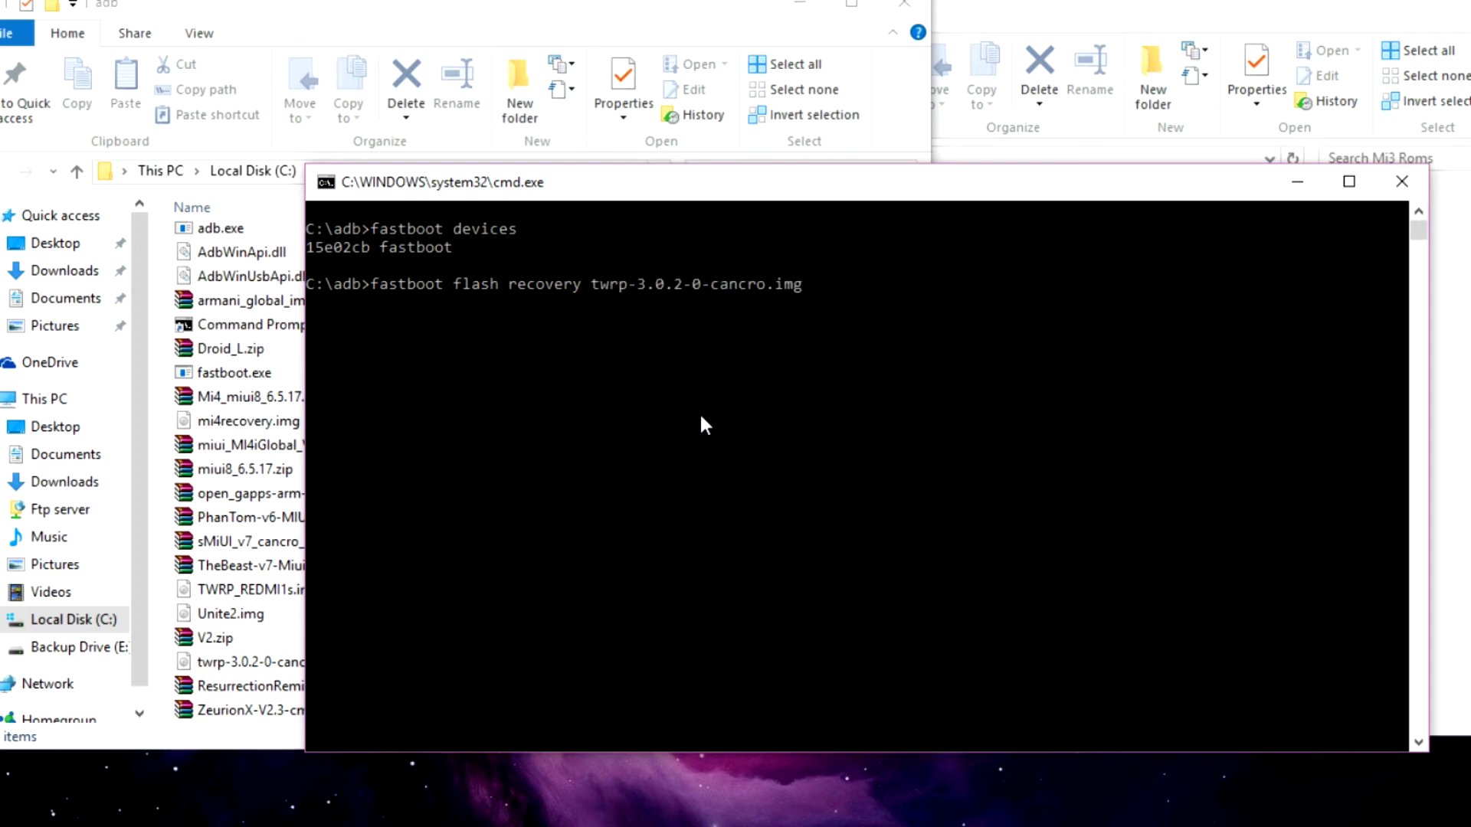
pyautogui.press('Return')
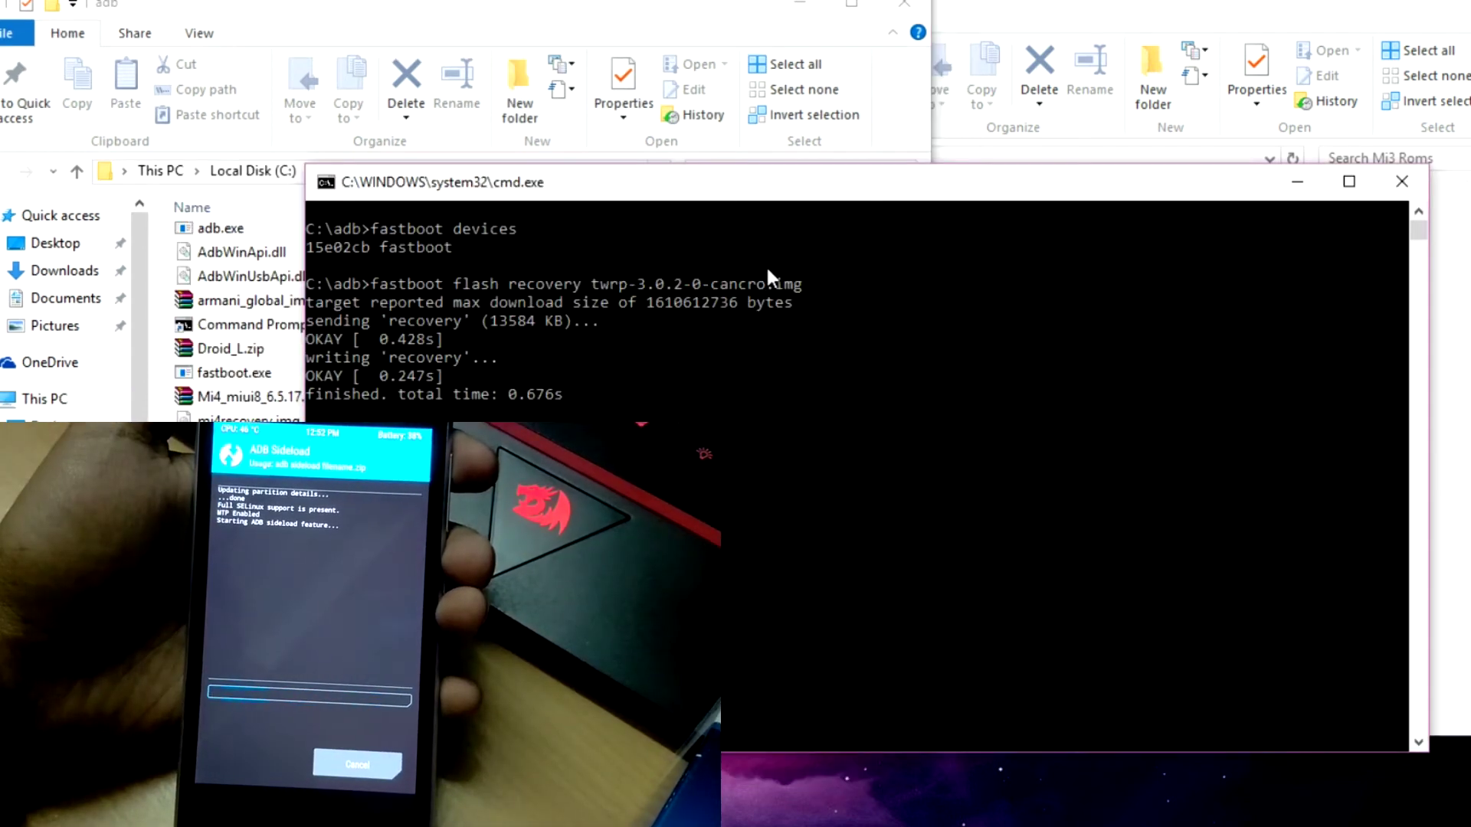
# Reposition the command window and run adb devices to check the phone is detected
pyautogui.moveTo(1101, 264); pyautogui.dragTo(948, 58)
pyautogui.click(402, 405)
pyautogui.write('adb ')
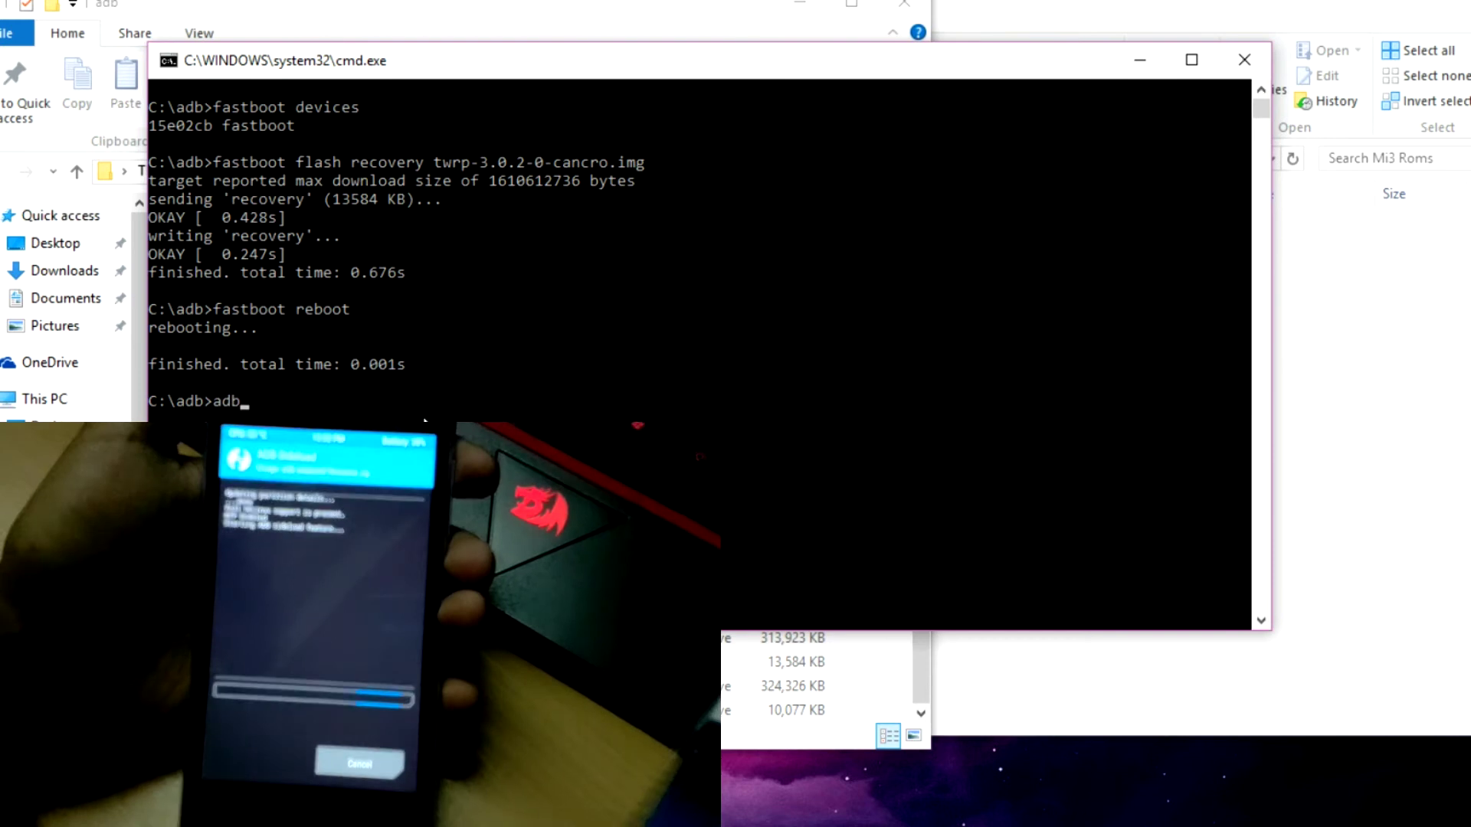
pyautogui.write('devices')
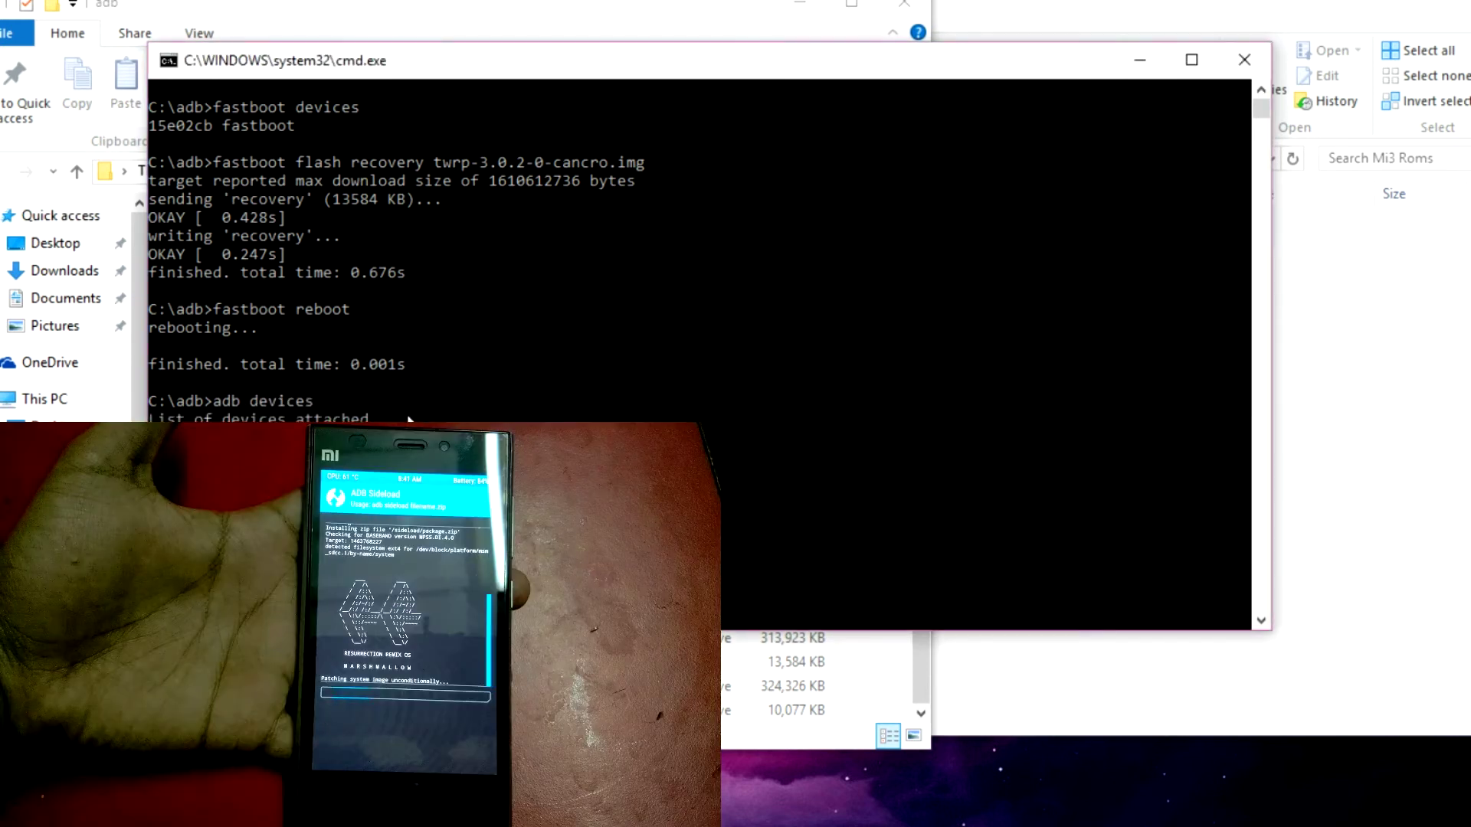
# Start sideloading ResurrectionRemix-M-v5.6.9-20160520-cancro.zip to the phone
pyautogui.click(551, 14)
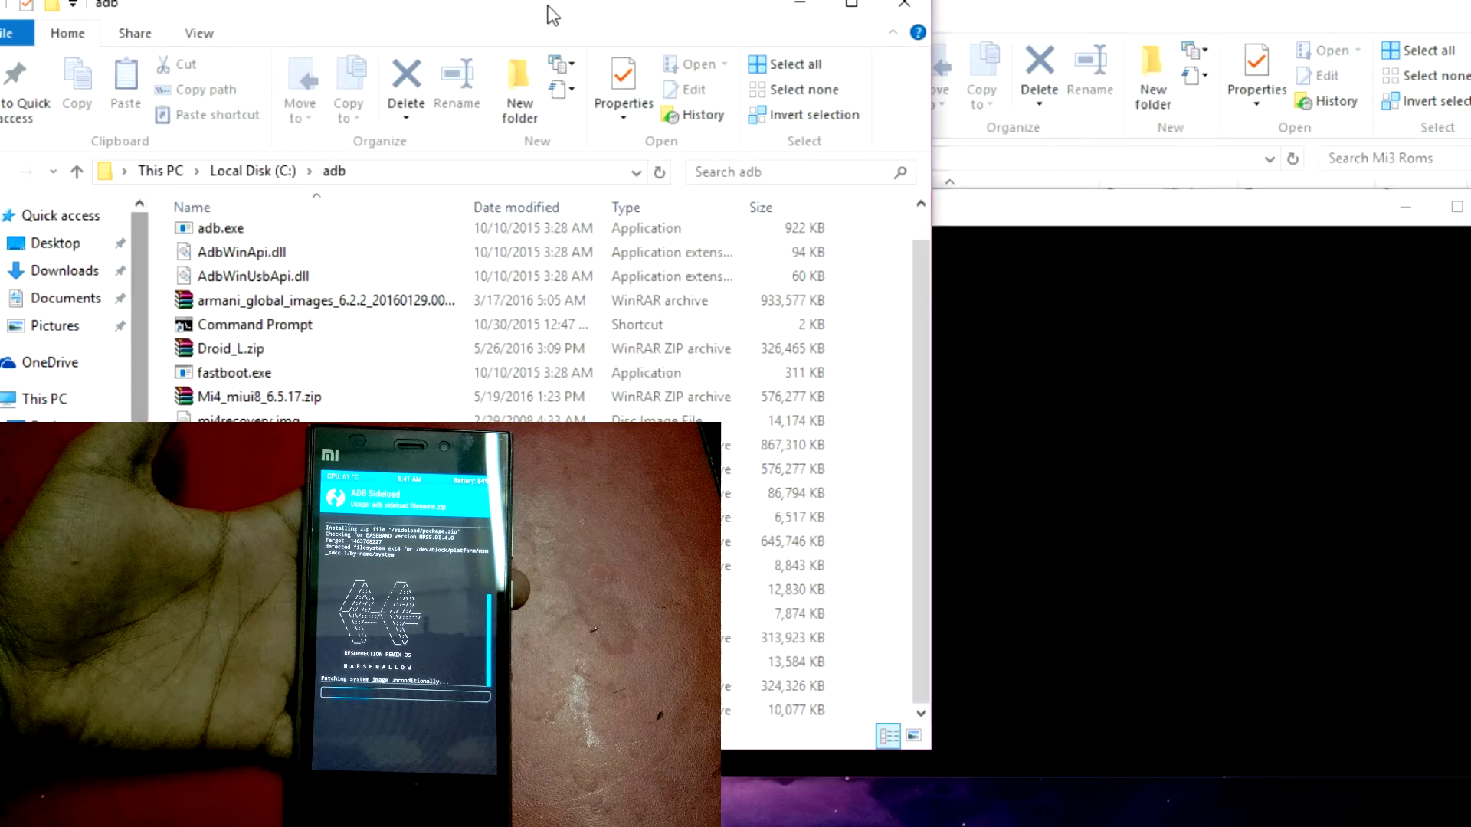
pyautogui.moveTo(551, 13); pyautogui.dragTo(382, 0)
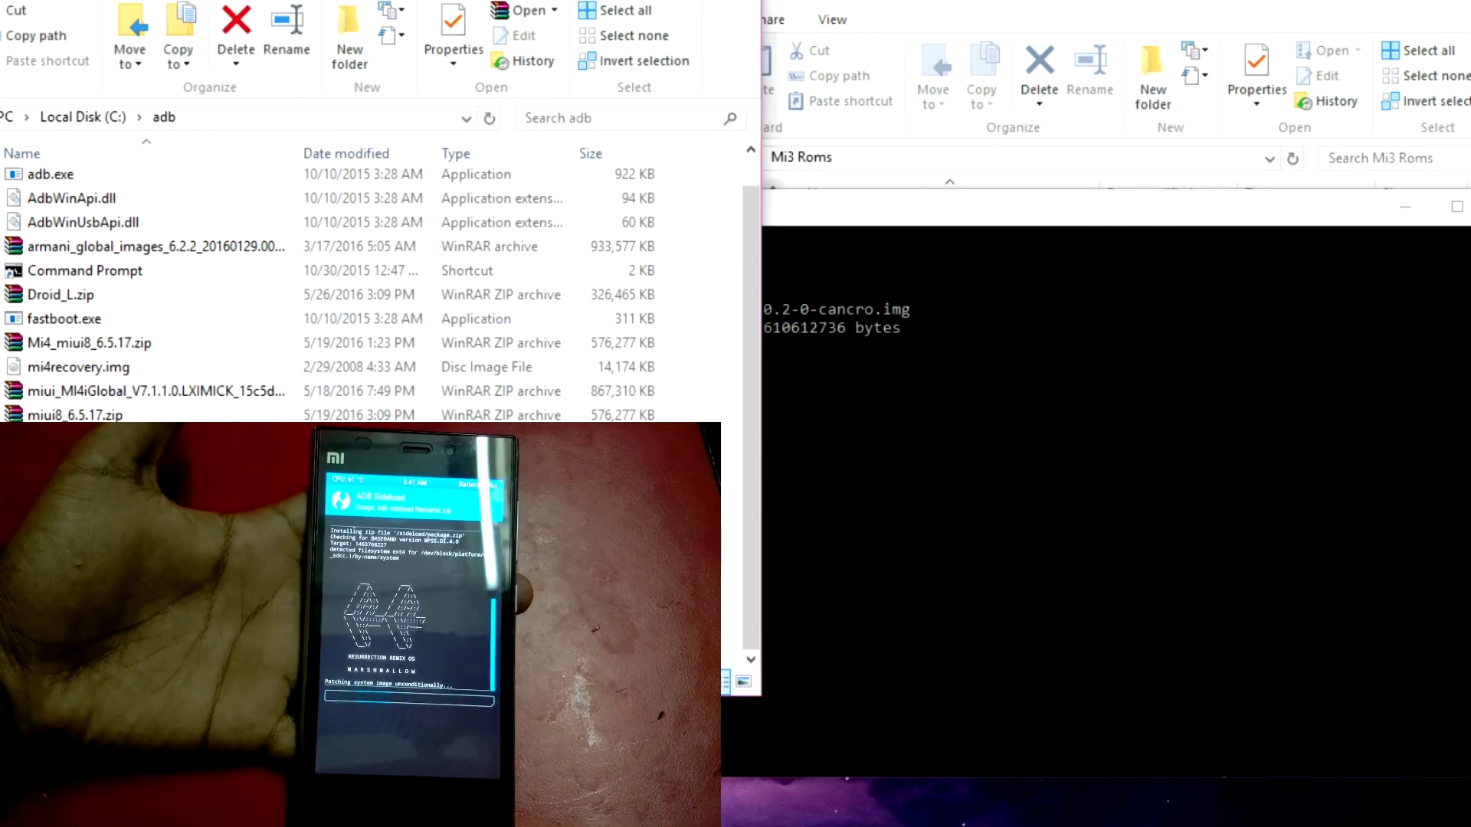
pyautogui.hotkey('alt', 'Tab')
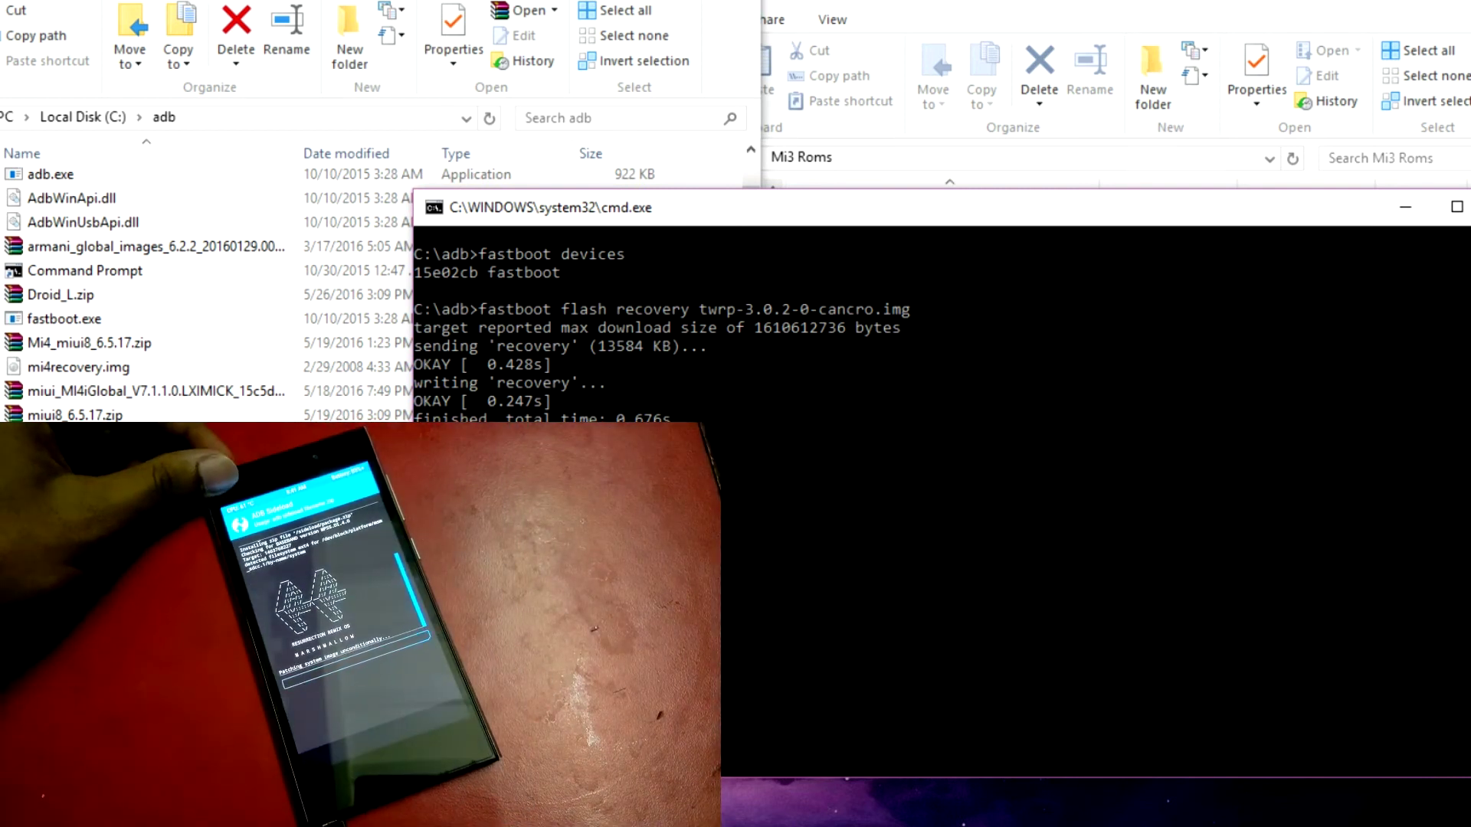
pyautogui.press('Tab')
pyautogui.press('Return')
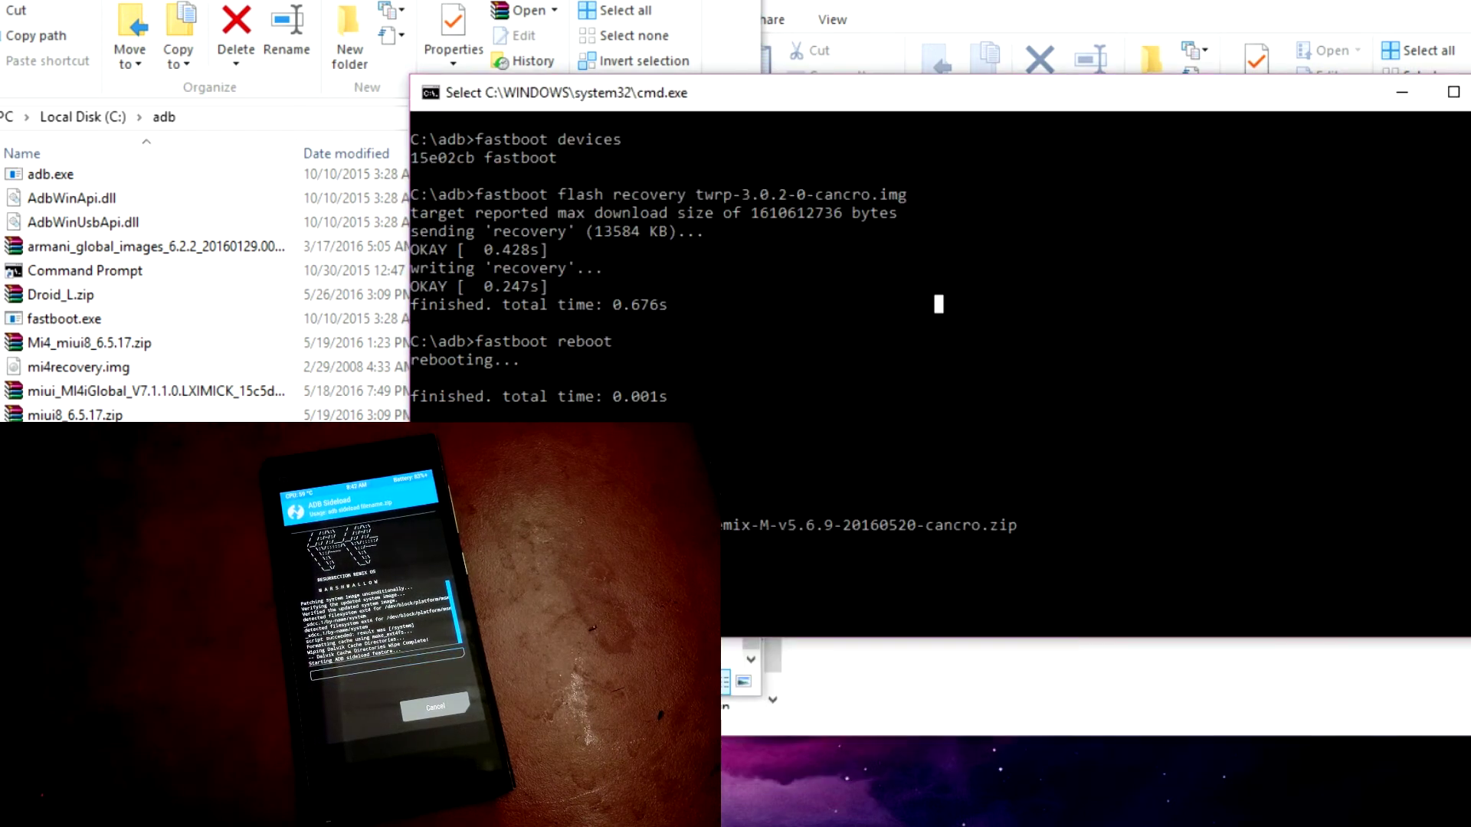
# Once the ROM finishes, sideload the ZeurionX-V2.3-cm-05-07-16.zip kernel to the phone
pyautogui.press('Escape')
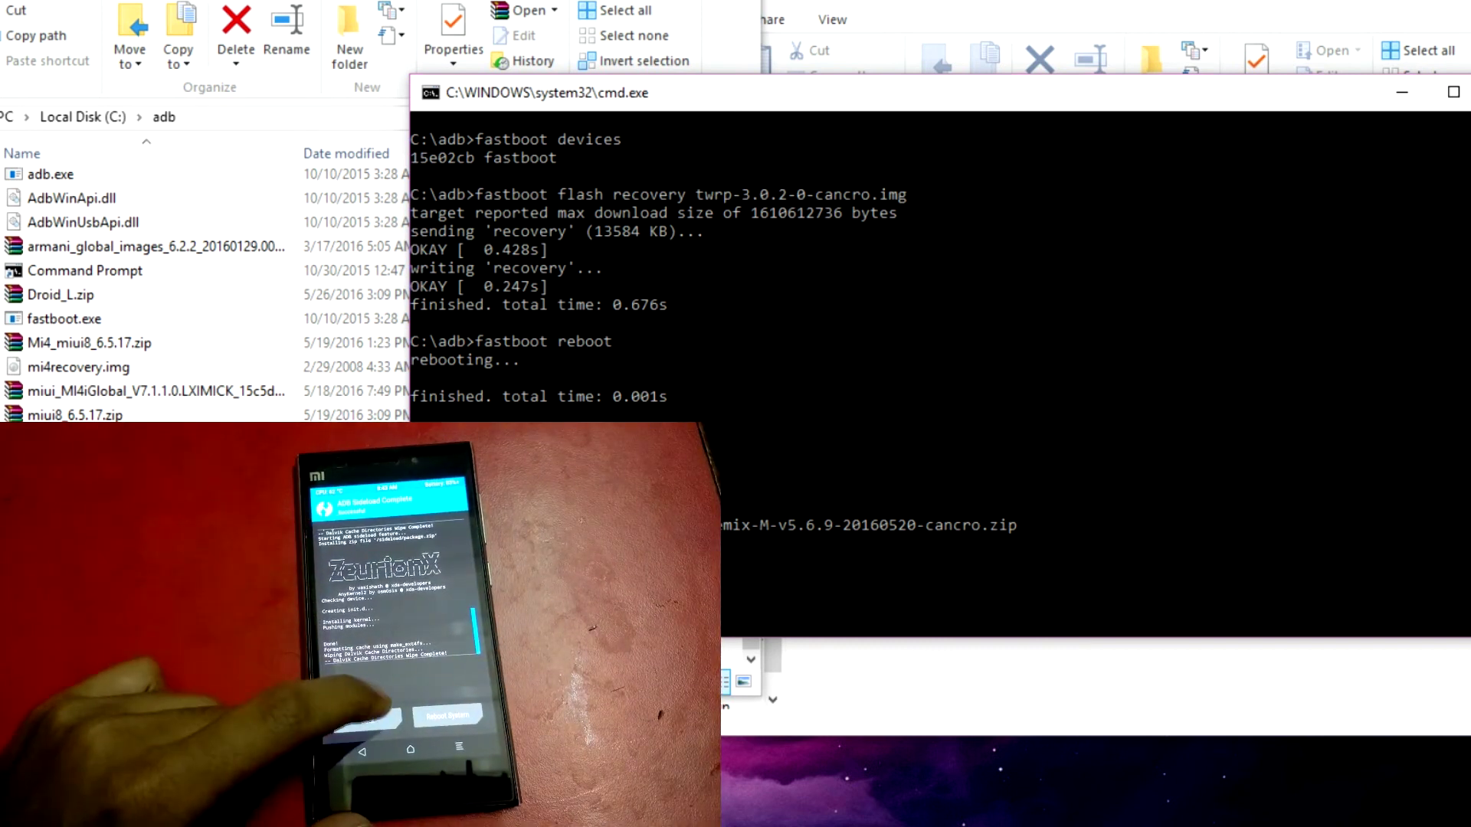
pyautogui.write('cm-05-07-16.zip')
pyautogui.press('Return')
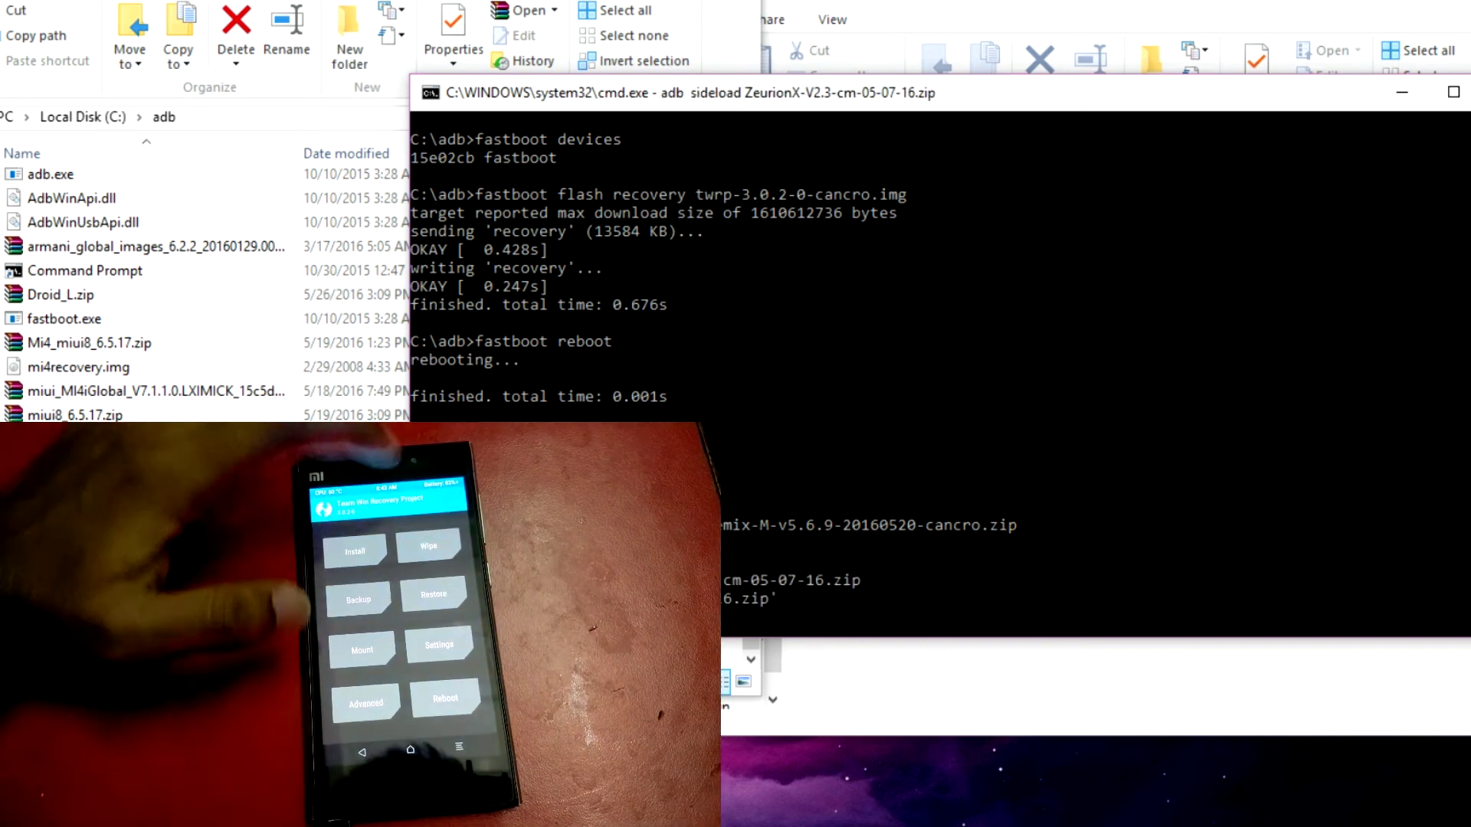